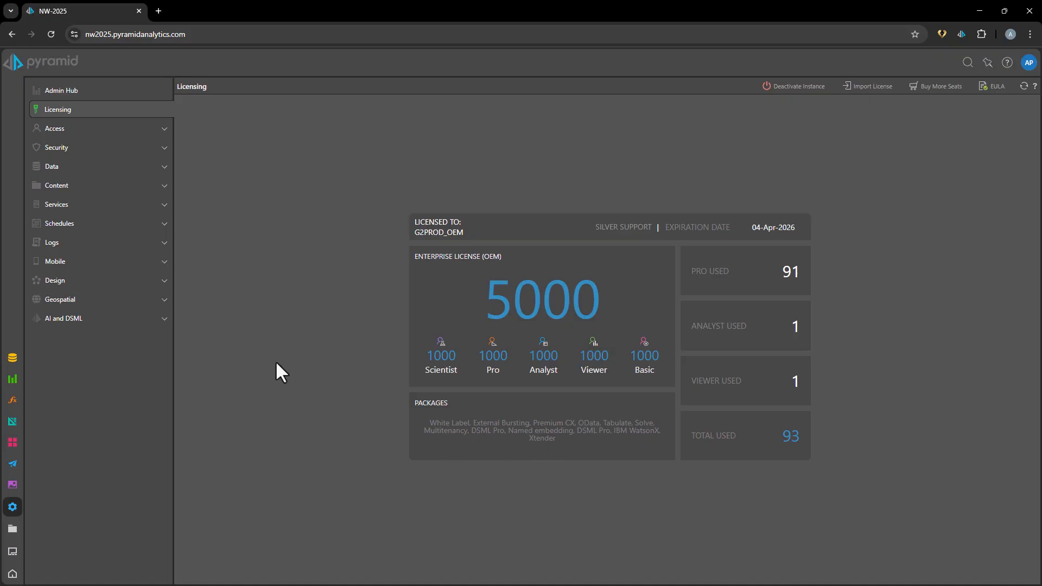
Open the content settings to review the multitenancy options.
{"action": "left_click", "coordinate": [69, 188]}
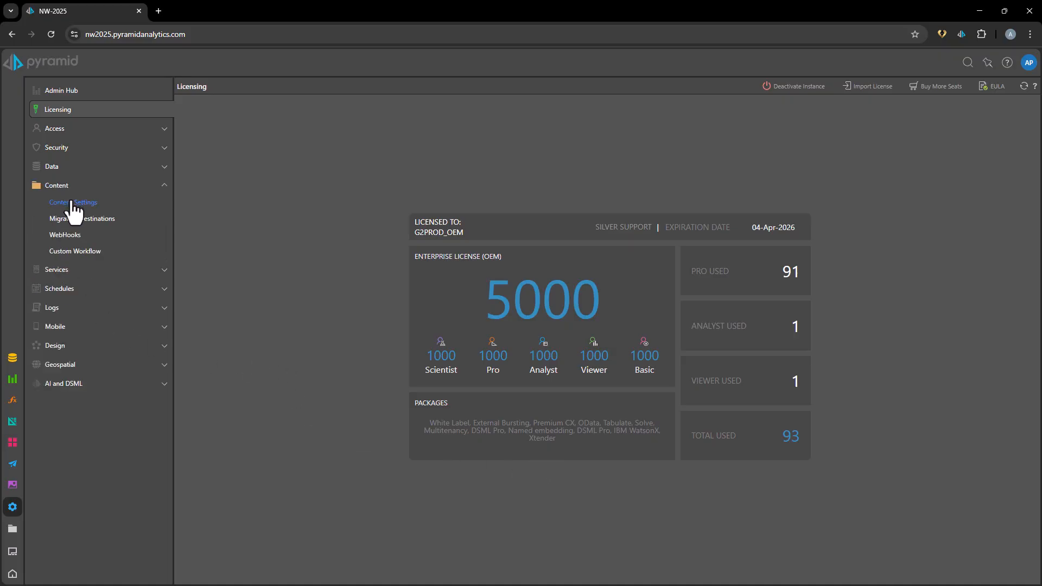
{"action": "left_click", "coordinate": [72, 203]}
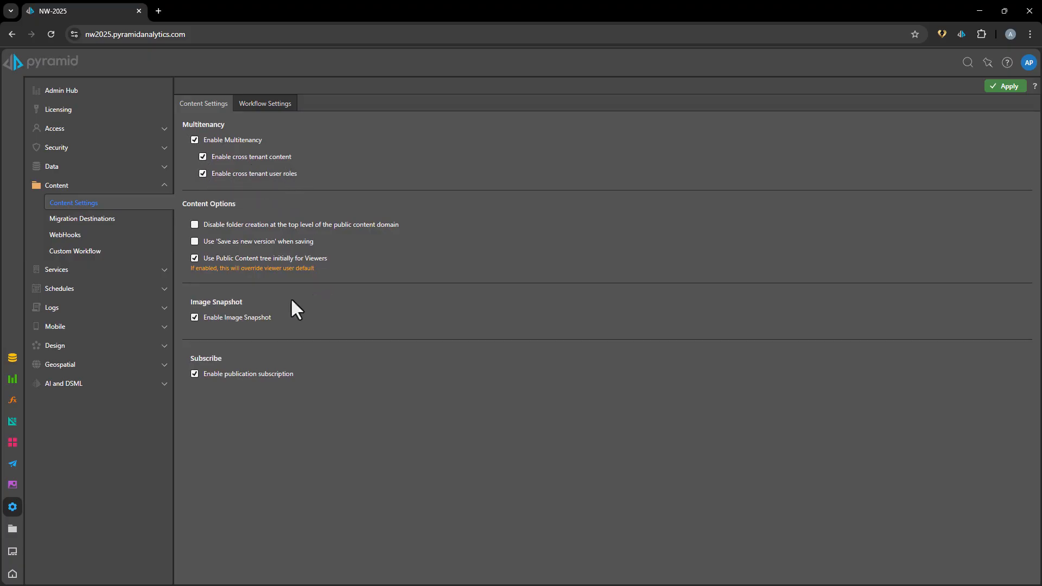
Open the X-Master data source for editing and review its Xtender Engine options, keeping Both selected.
{"action": "left_click", "coordinate": [60, 169]}
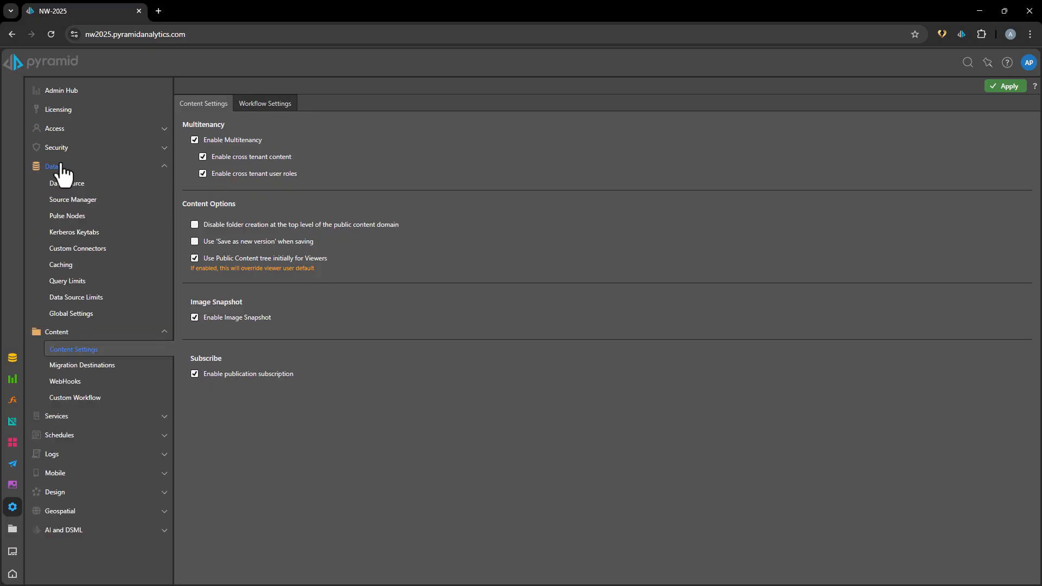
{"action": "left_click", "coordinate": [66, 184]}
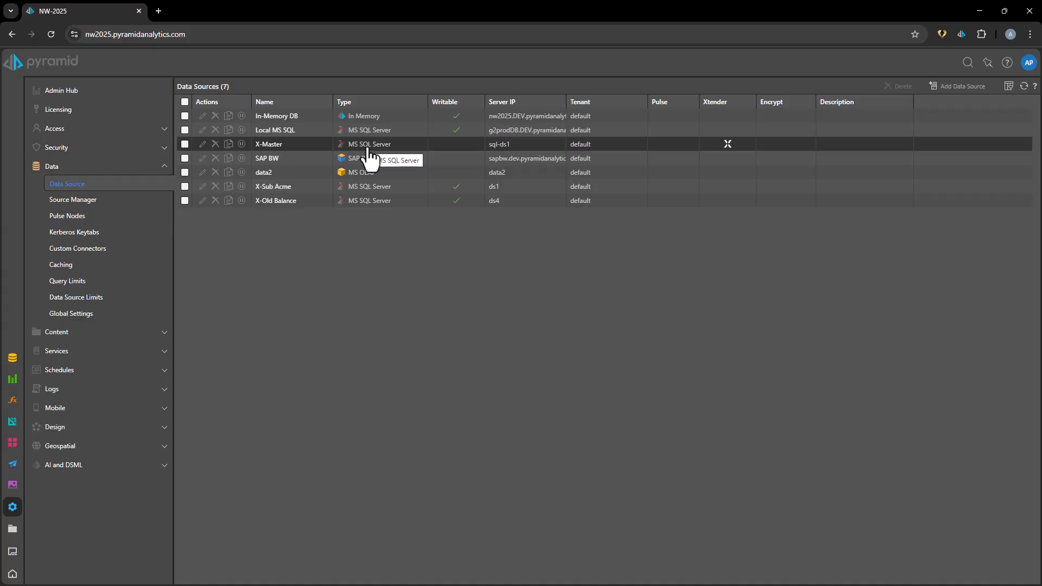
{"action": "left_click", "coordinate": [532, 148]}
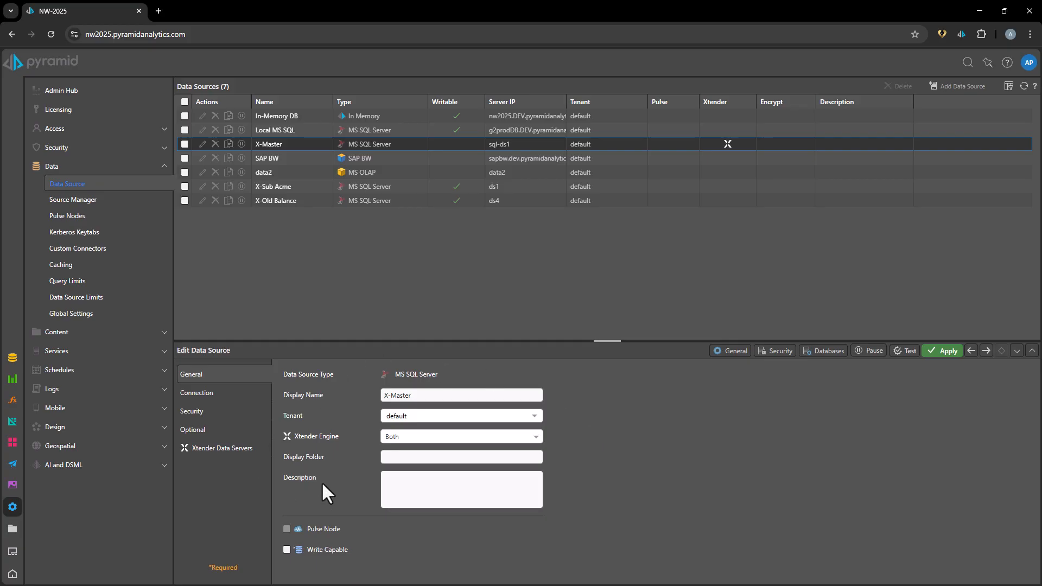
{"action": "left_click", "coordinate": [404, 437]}
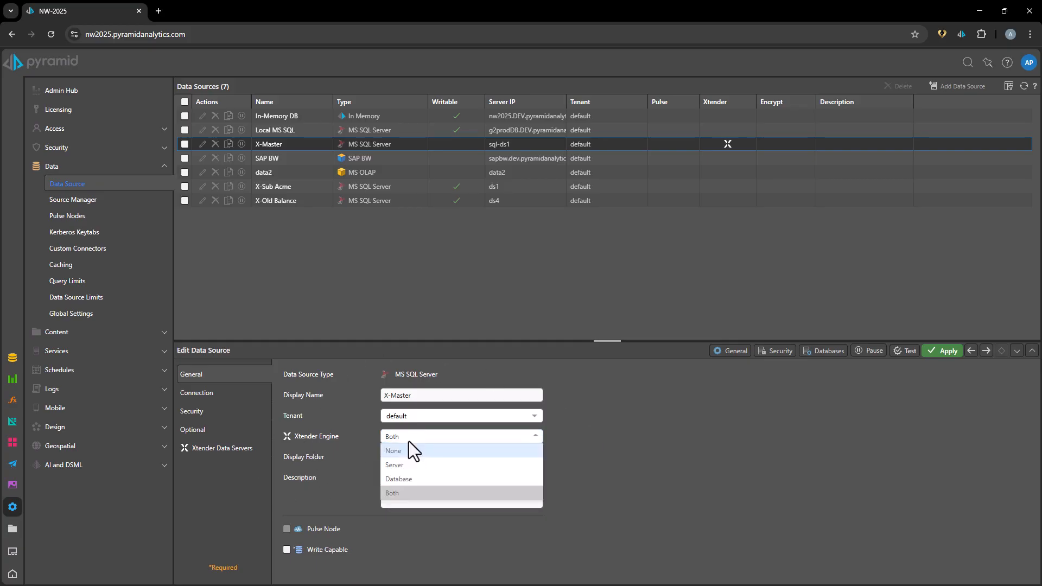
{"action": "left_click", "coordinate": [449, 492]}
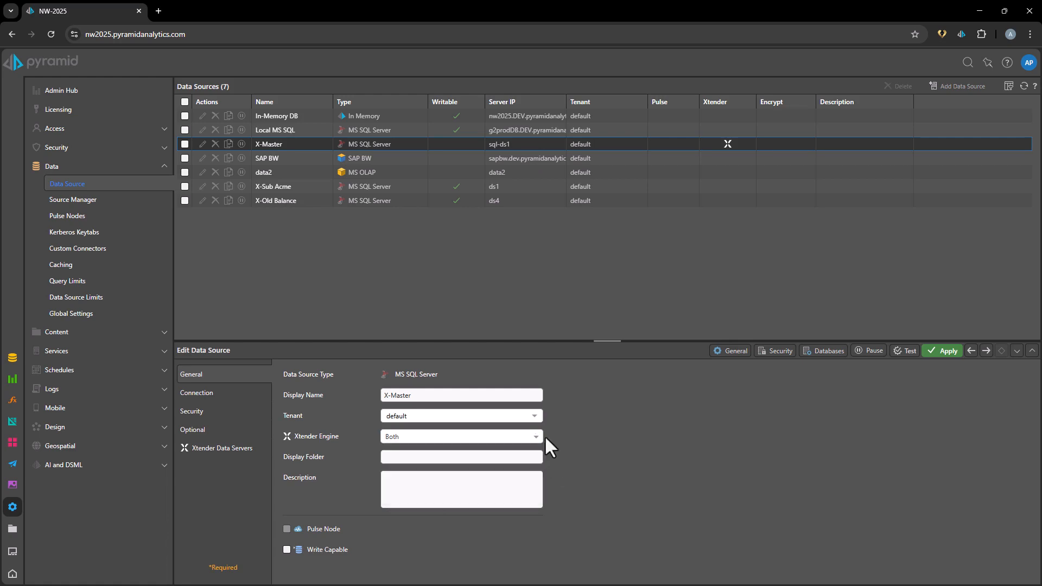
In the source manager, open the Xtender Sales Model of the XtenderSampleAll database on X-Master.
{"action": "left_click", "coordinate": [80, 200]}
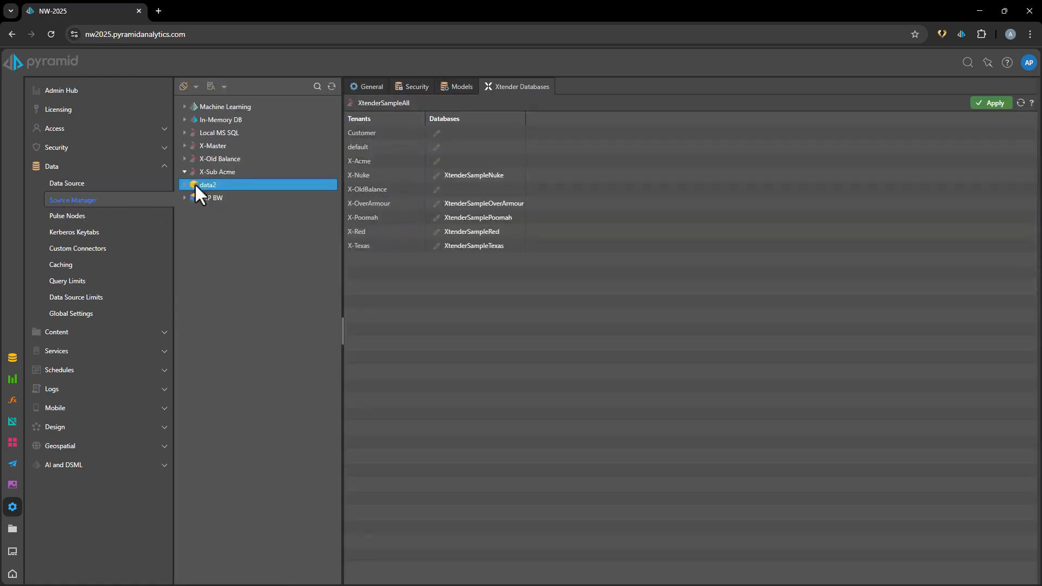
{"action": "left_click", "coordinate": [217, 145]}
{"action": "left_click", "coordinate": [231, 158]}
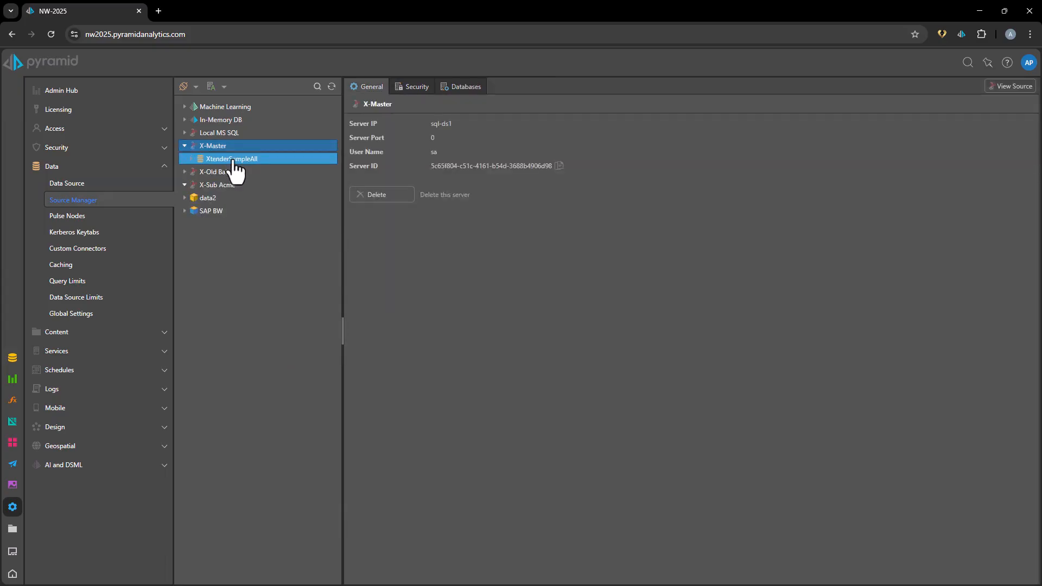
{"action": "left_click", "coordinate": [260, 172]}
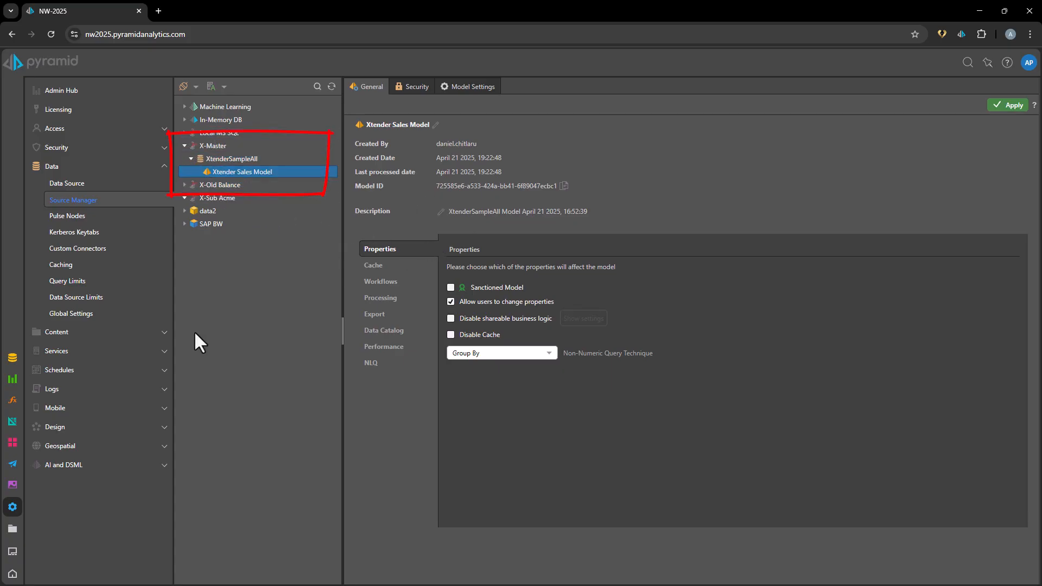
Review the metadata and role permissions of the XT - content report in the public XT folder.
{"action": "left_click", "coordinate": [12, 529]}
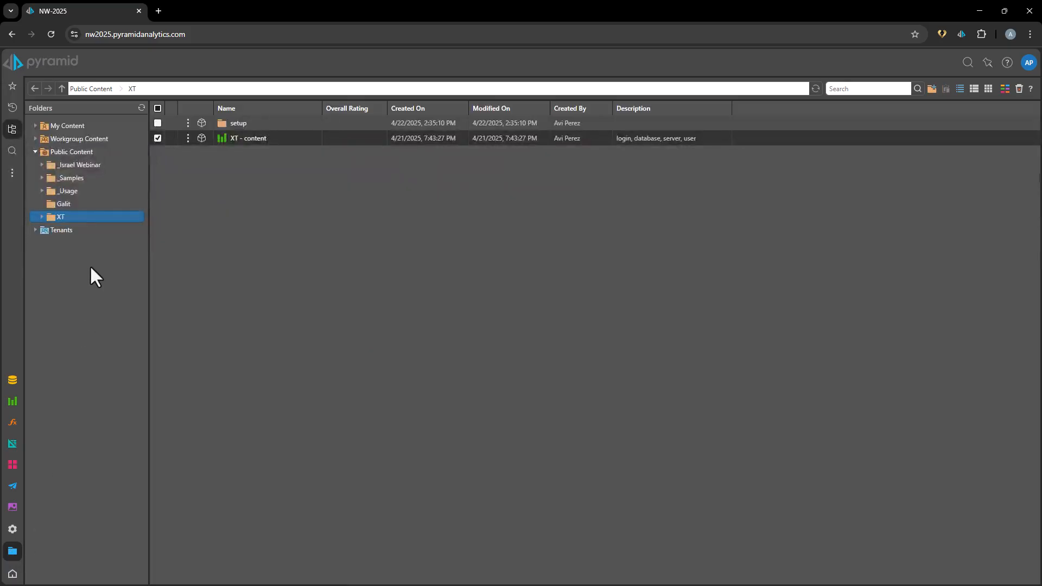
{"action": "right_click", "coordinate": [256, 143]}
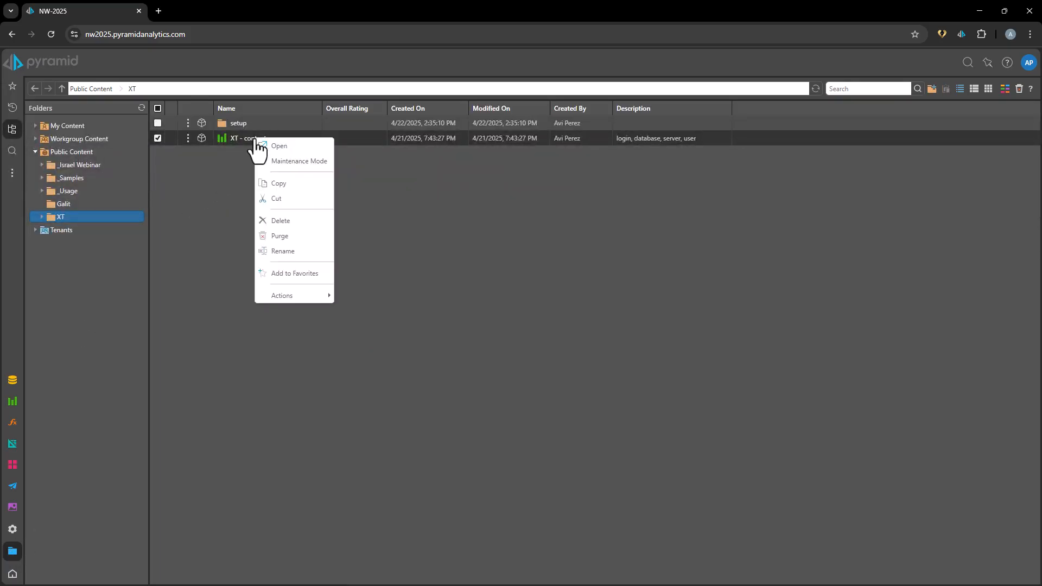
{"action": "mouse_move", "coordinate": [286, 297]}
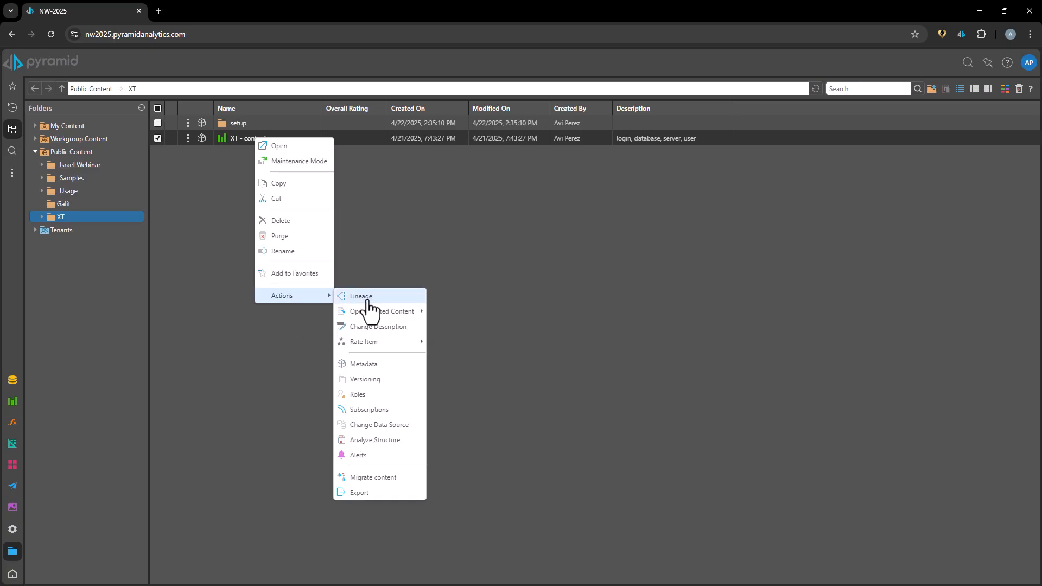
{"action": "left_click", "coordinate": [372, 364]}
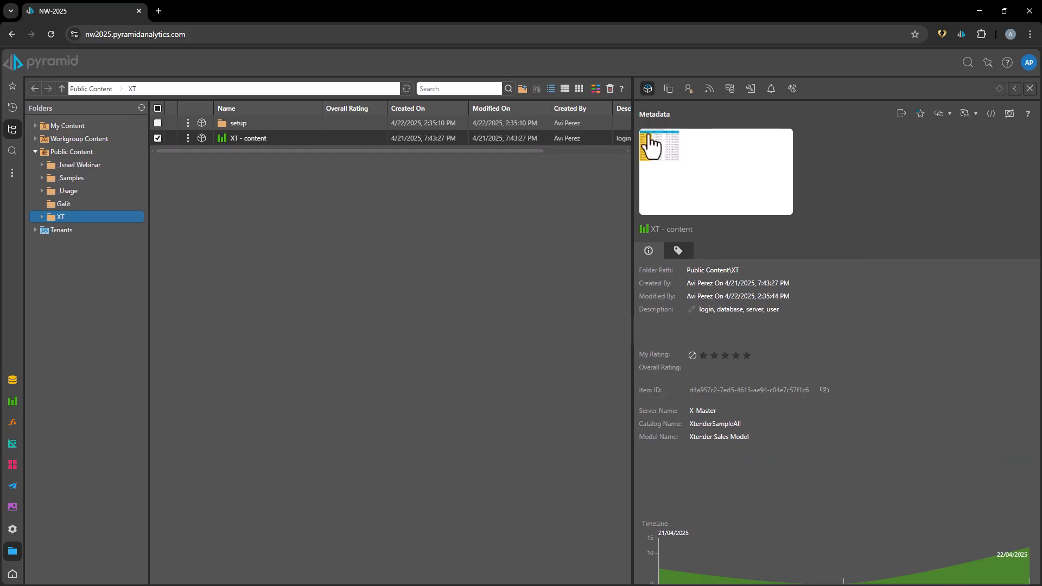
{"action": "left_click", "coordinate": [688, 88]}
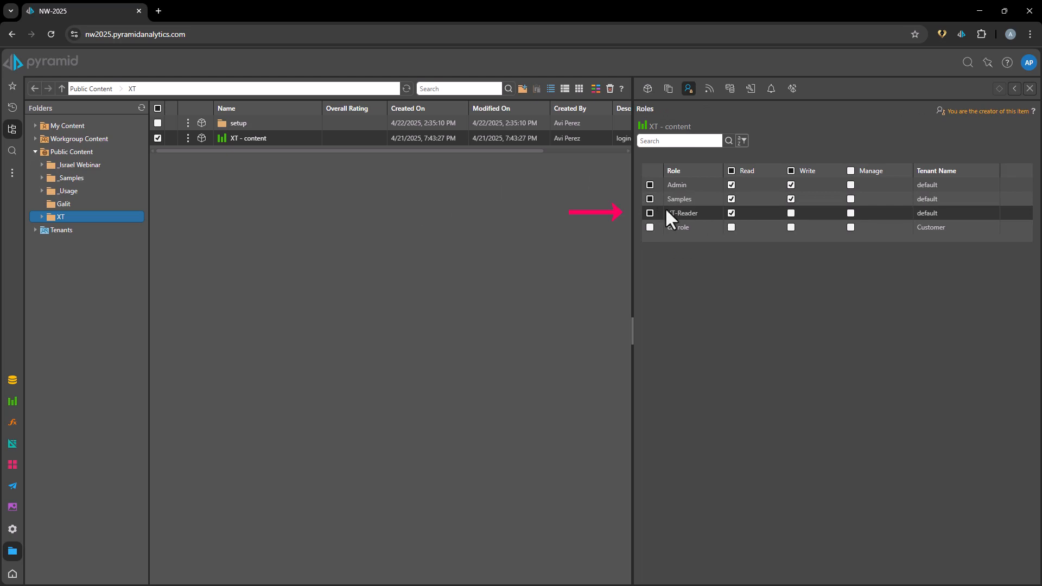
{"action": "double_click", "coordinate": [114, 217]}
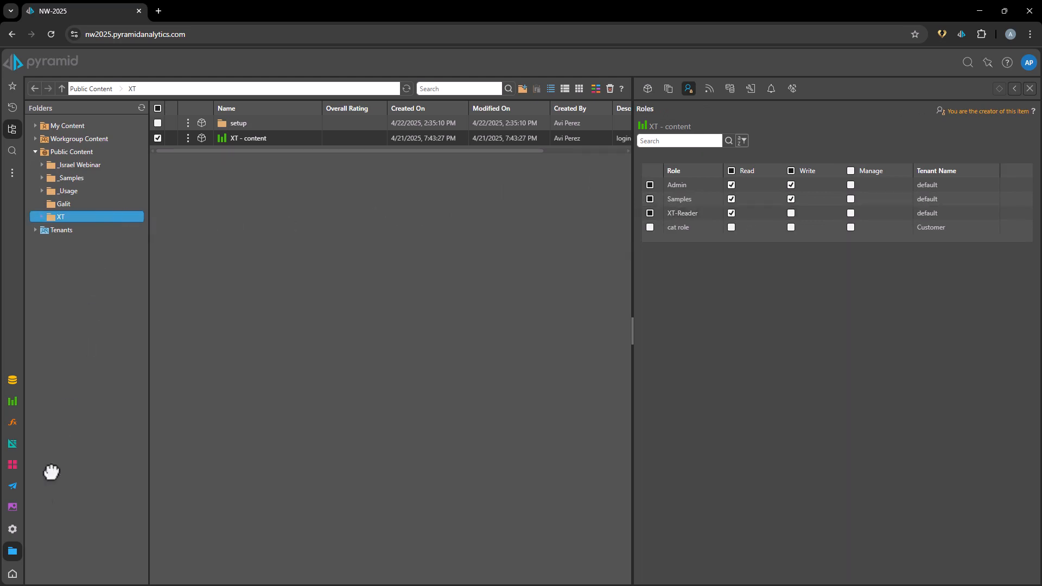
Review the tenant list in the administration area, opening and closing the default tenant's settings.
{"action": "left_click", "coordinate": [12, 536]}
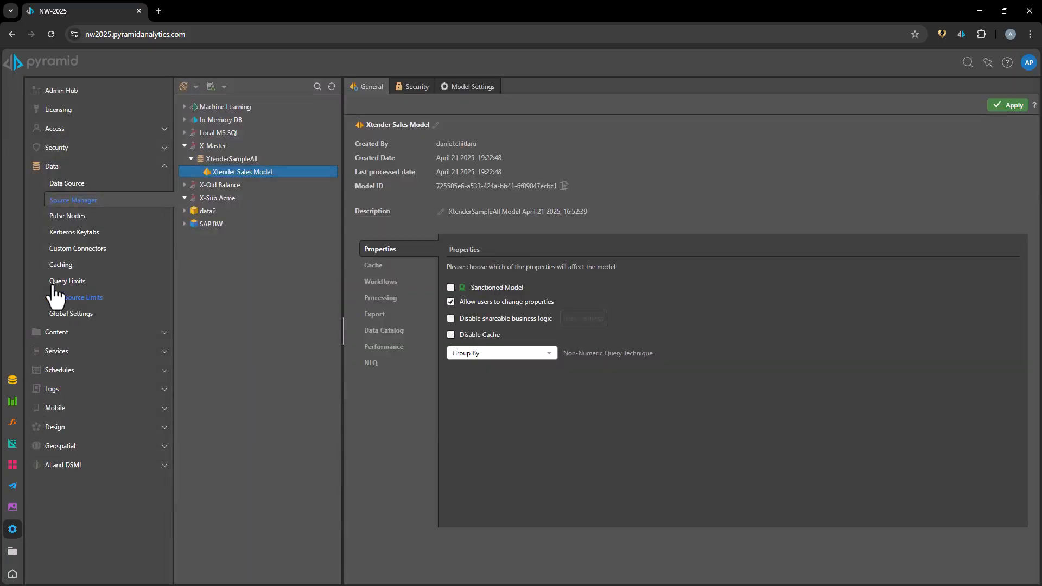
{"action": "left_click", "coordinate": [54, 130]}
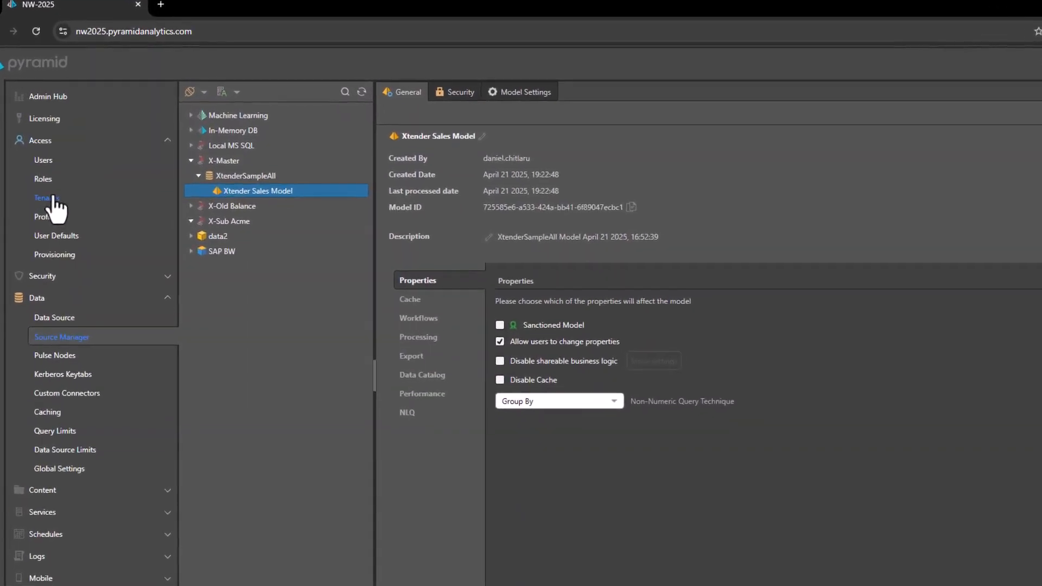
{"action": "left_click", "coordinate": [54, 199]}
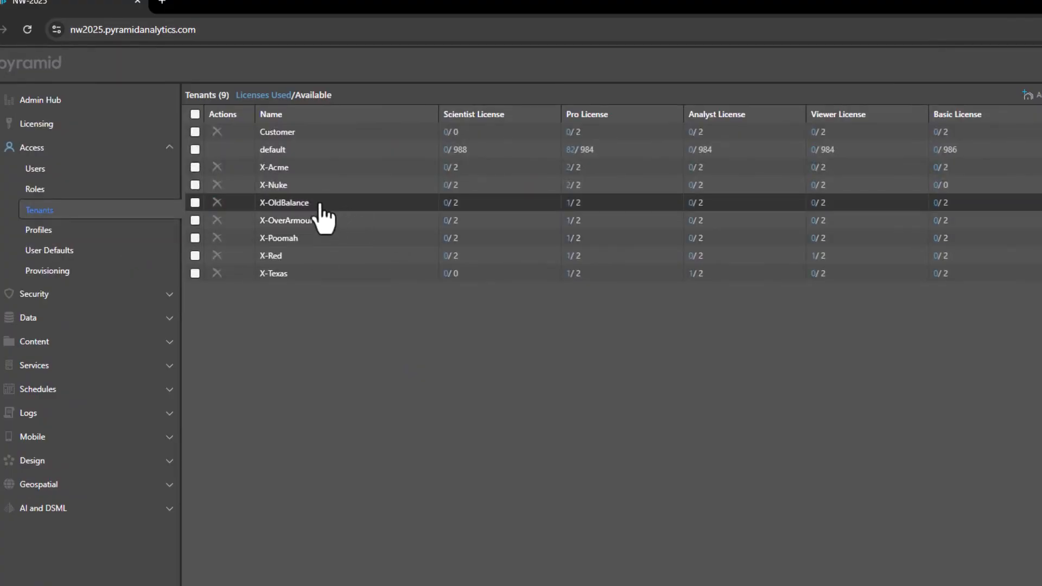
{"action": "left_click", "coordinate": [321, 158]}
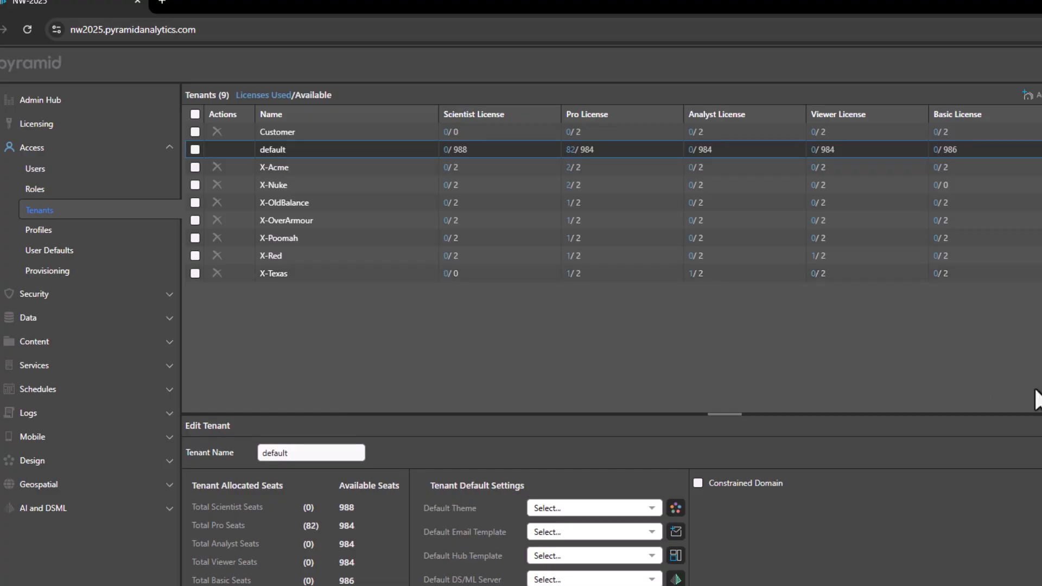
{"action": "left_click", "coordinate": [1016, 351]}
Reopen the X-Master data source and view its Xtender data servers.
{"action": "left_click", "coordinate": [54, 264]}
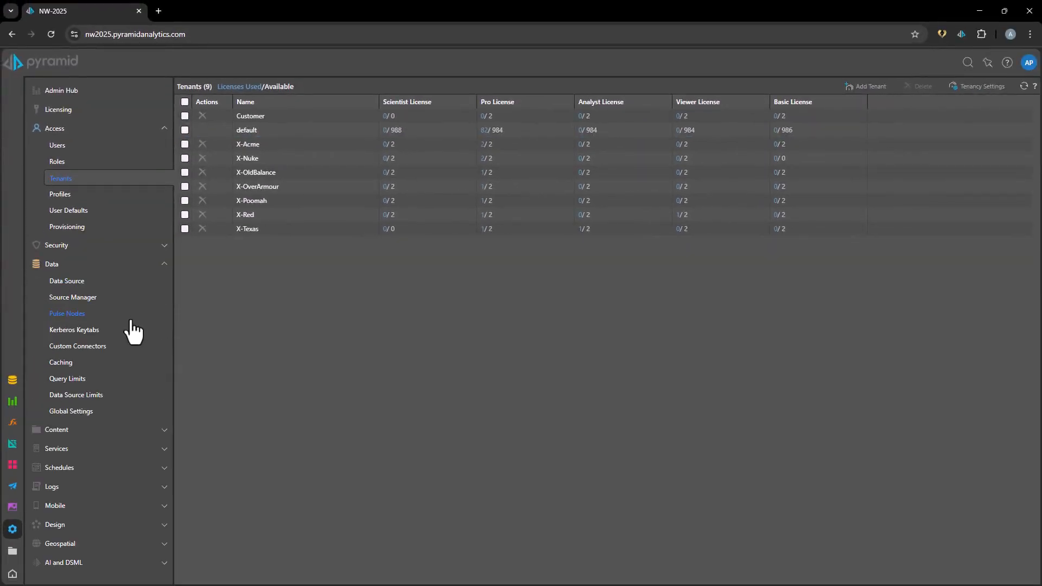
{"action": "left_click", "coordinate": [68, 281]}
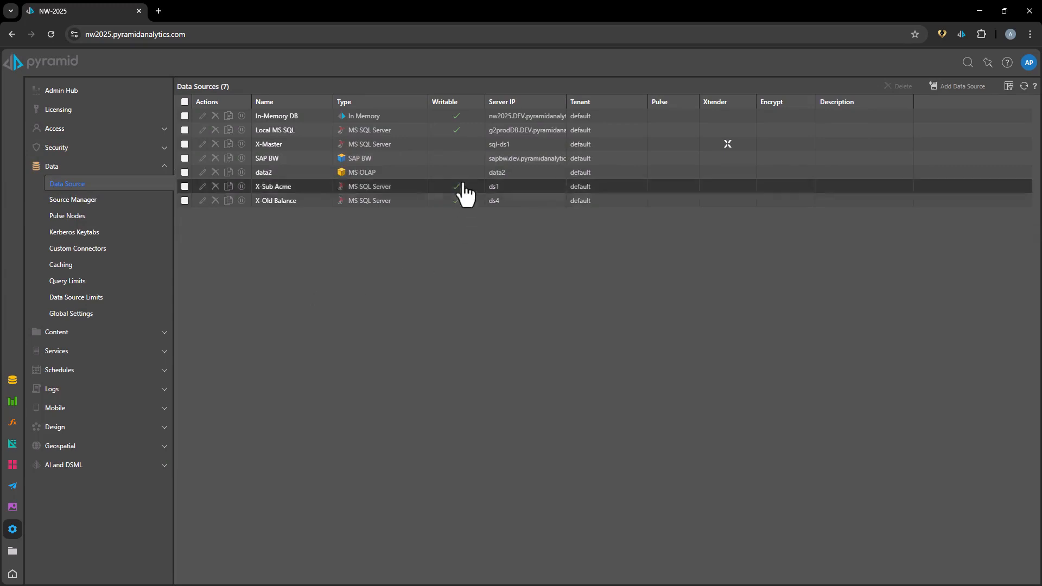
{"action": "left_click", "coordinate": [502, 146]}
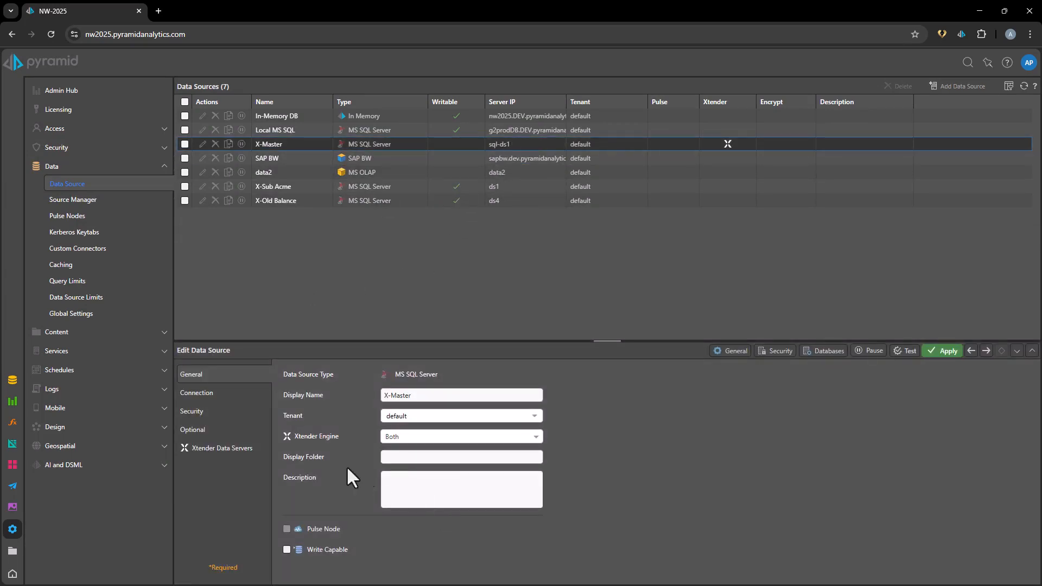
{"action": "left_click", "coordinate": [217, 449]}
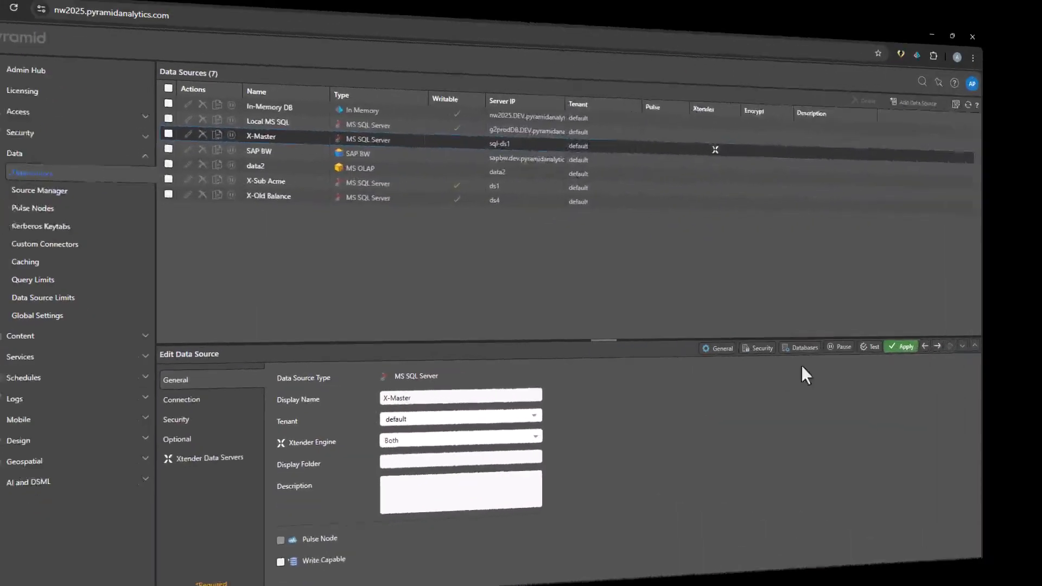
View the tenant database mappings of XtenderSampleAll under X-Master, opening and closing the X-OldBalance entry without a value.
{"action": "left_click", "coordinate": [801, 347]}
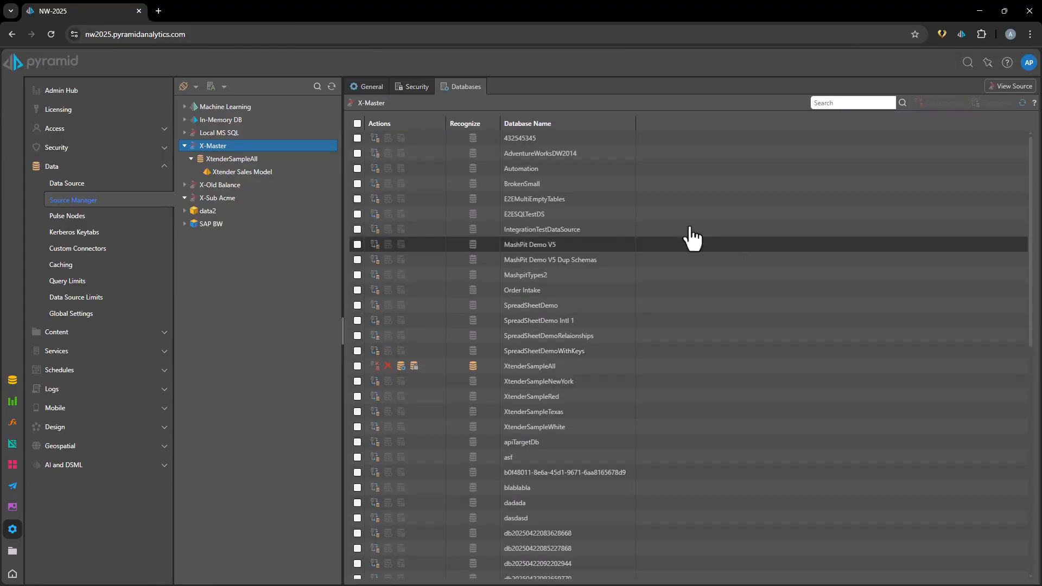
{"action": "left_click", "coordinate": [227, 161]}
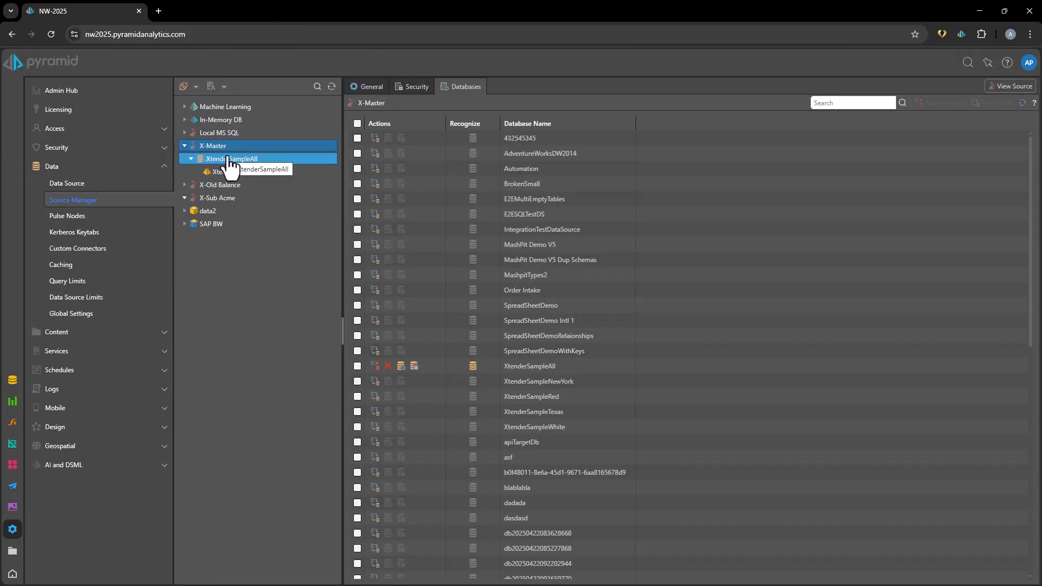
{"action": "left_click", "coordinate": [231, 166]}
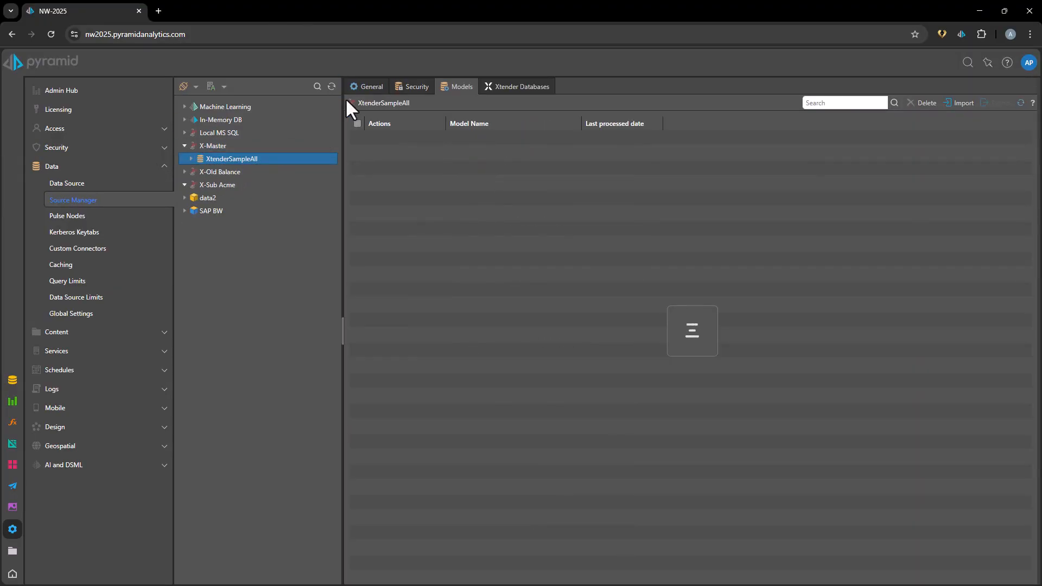
{"action": "left_click", "coordinate": [511, 88]}
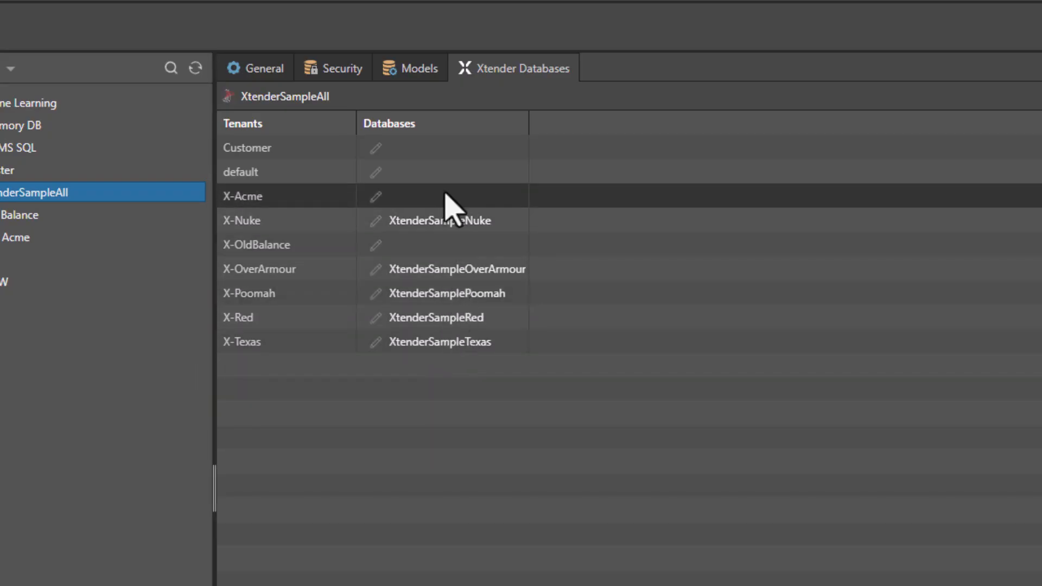
{"action": "left_click", "coordinate": [376, 246]}
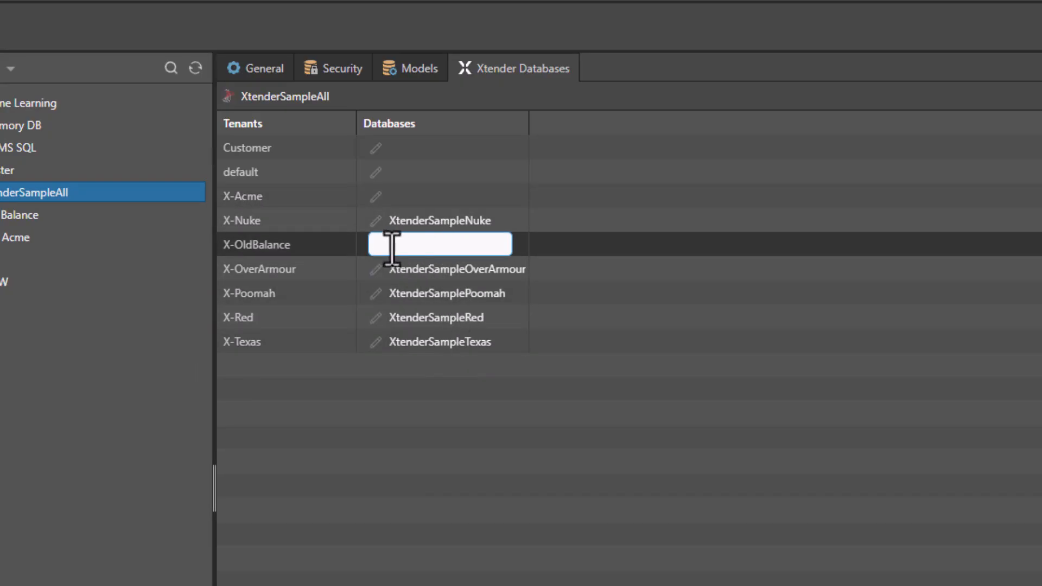
{"action": "left_click", "coordinate": [620, 255]}
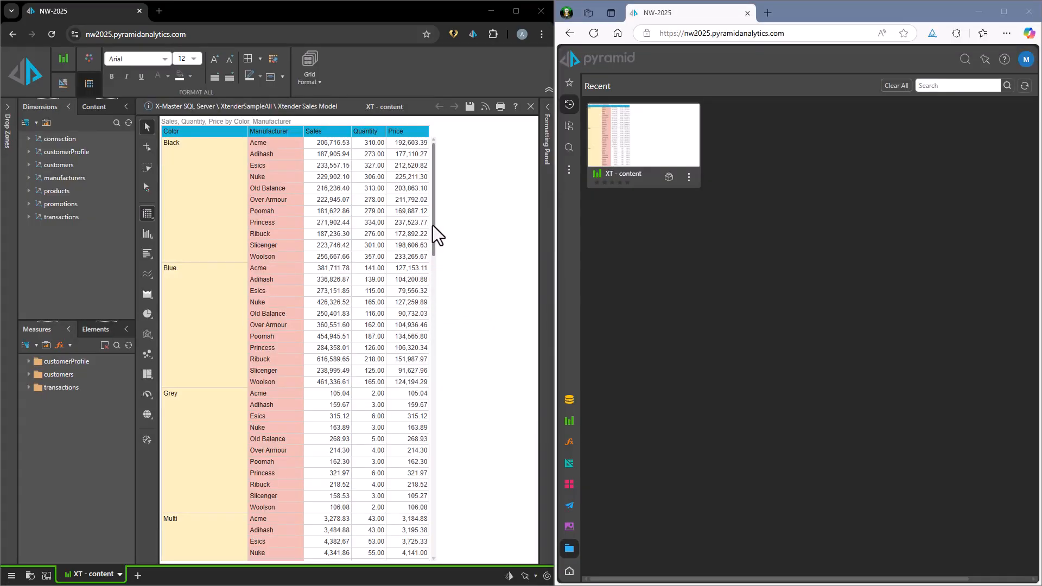
Switch to the Edge session, check the signed-in user's tenant details and open the XT - content report.
{"action": "left_click", "coordinate": [434, 226]}
{"action": "mouse_move", "coordinate": [435, 226]}
{"action": "left_mouse_down"}
{"action": "mouse_move", "coordinate": [434, 442]}
{"action": "mouse_move", "coordinate": [449, 489]}
{"action": "mouse_move", "coordinate": [431, 557]}
{"action": "mouse_move", "coordinate": [438, 233]}
{"action": "left_mouse_up"}
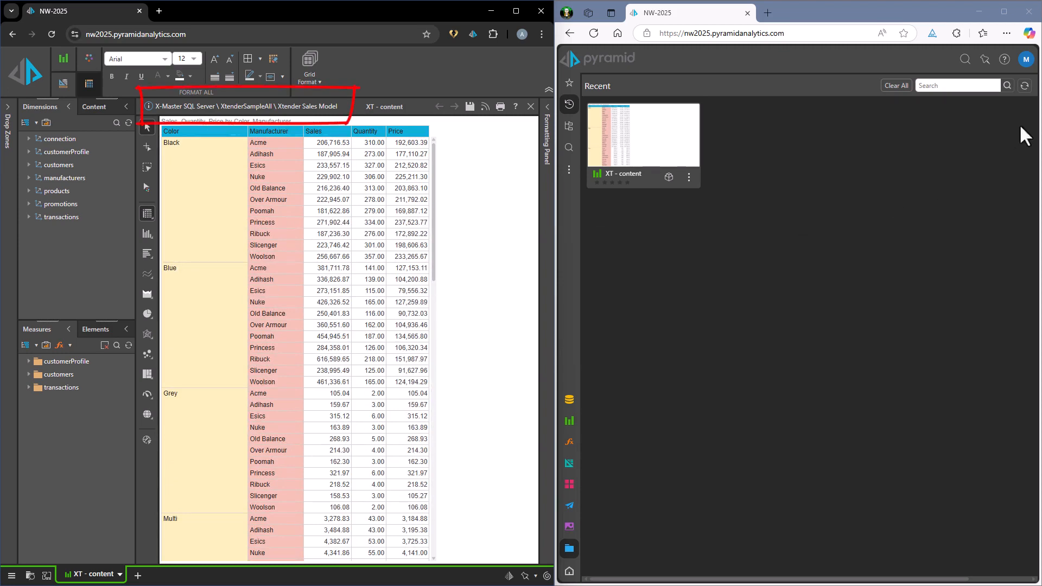
{"action": "left_click", "coordinate": [1026, 59]}
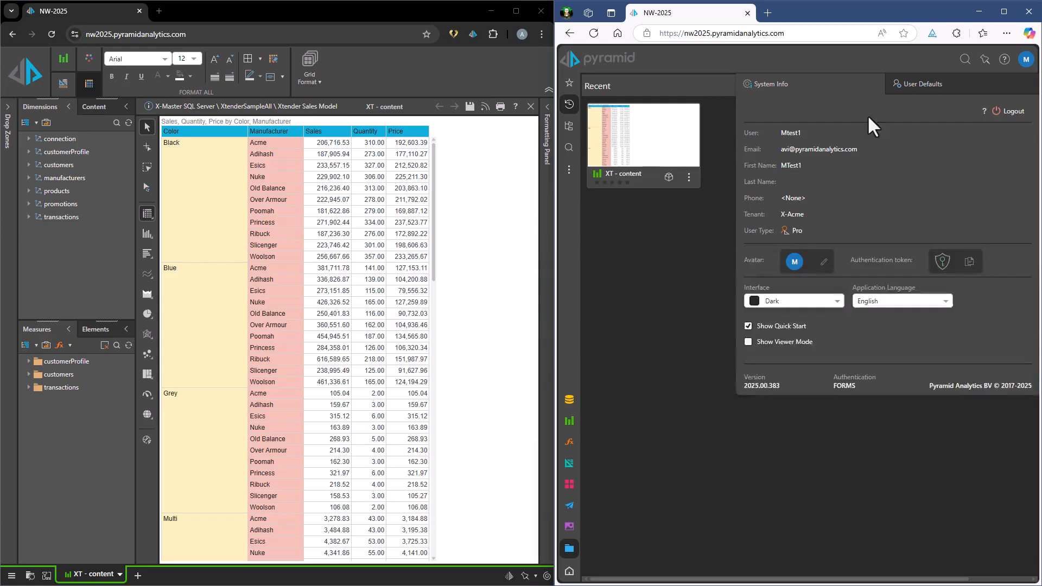
{"action": "left_click", "coordinate": [644, 165]}
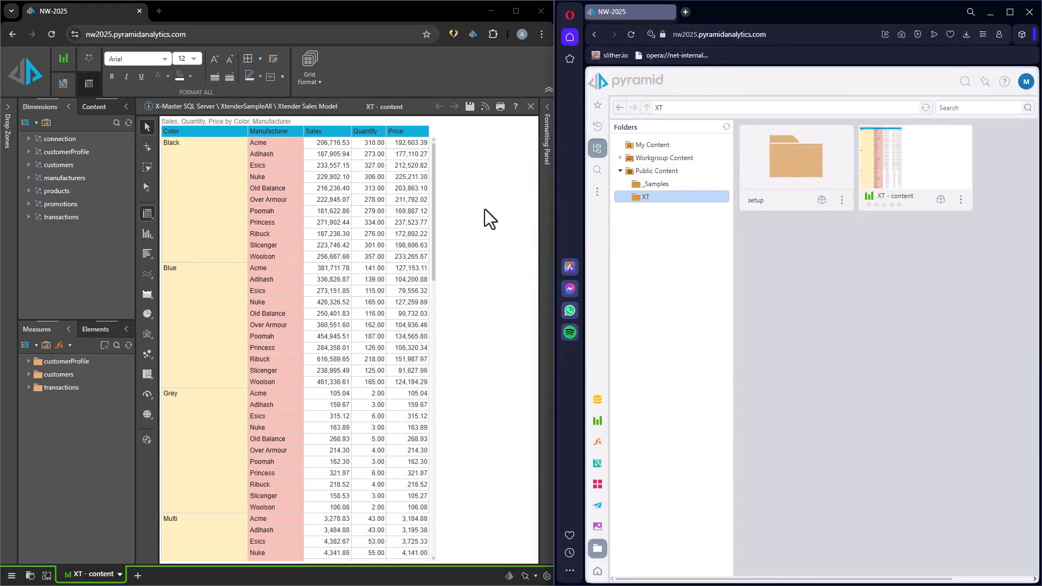
In the Opera session, check the signed-in user's tenant details and open the XT - content report.
{"action": "left_click", "coordinate": [1026, 82]}
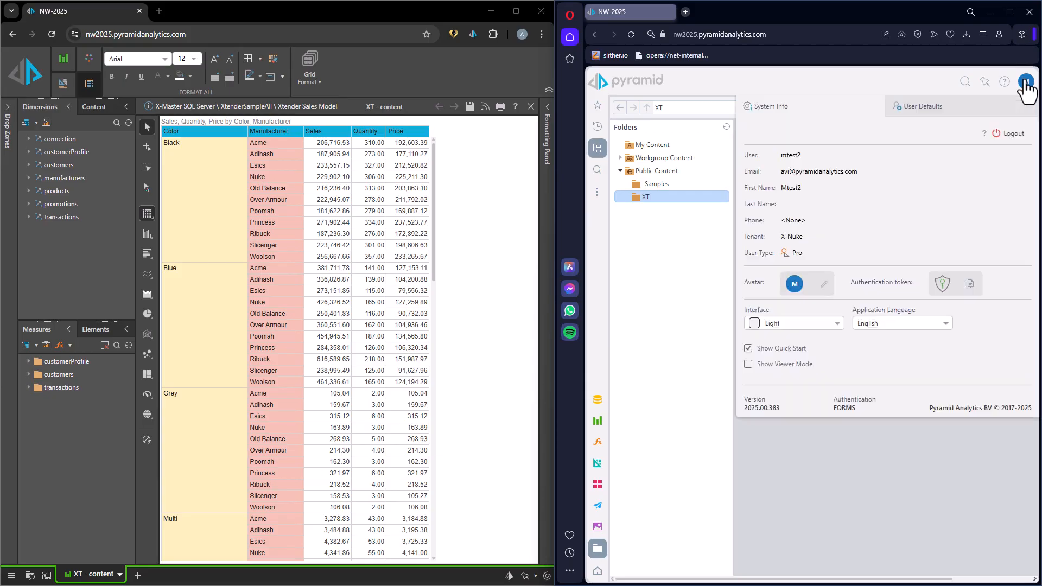
{"action": "left_click", "coordinate": [799, 496]}
{"action": "left_click", "coordinate": [903, 158]}
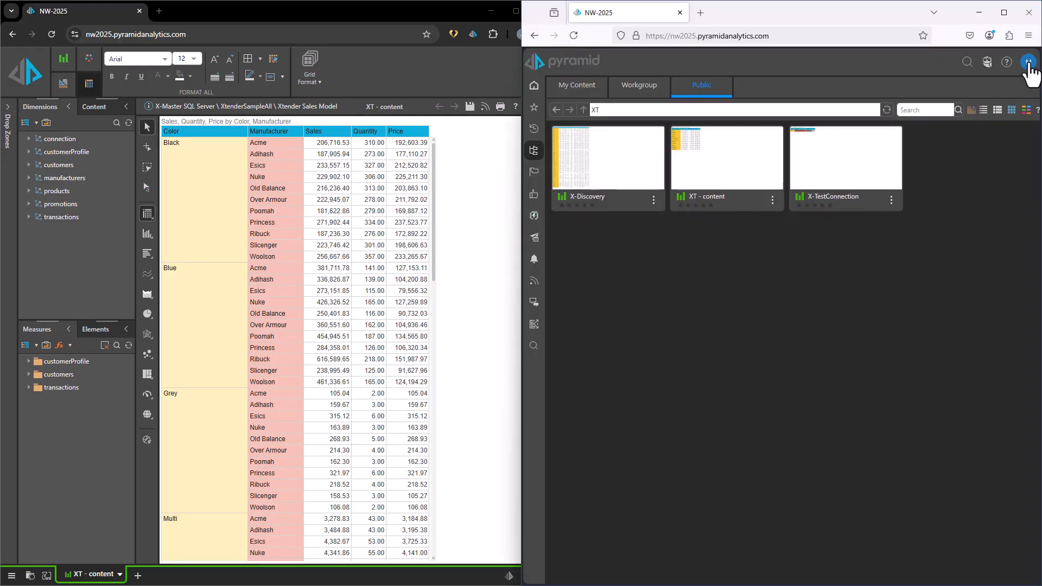
In the Firefox session, check the signed-in user's tenant details and open the public XT - content report.
{"action": "left_click", "coordinate": [1028, 63]}
{"action": "left_click", "coordinate": [636, 331]}
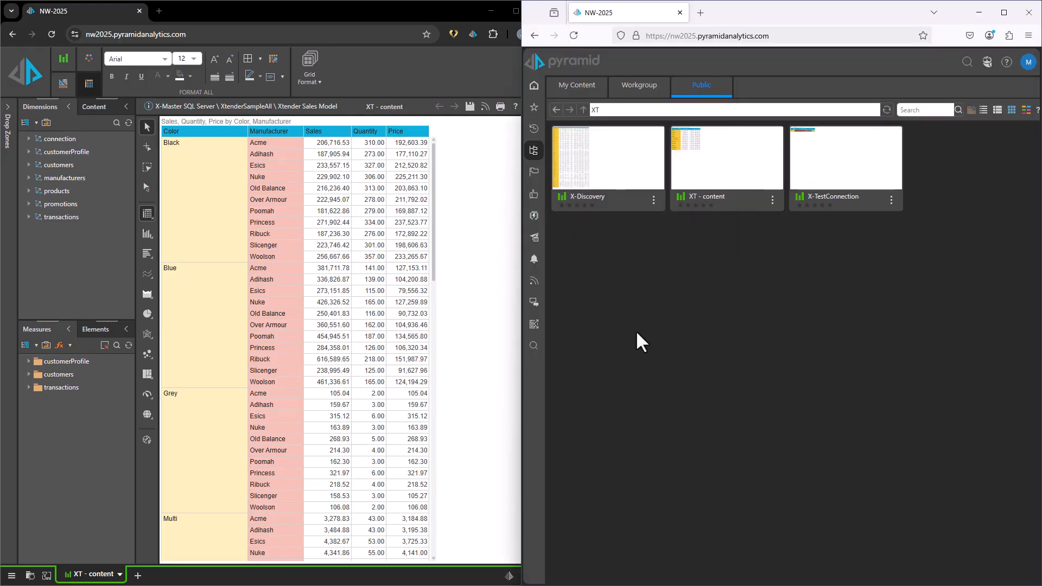
{"action": "left_click", "coordinate": [721, 175]}
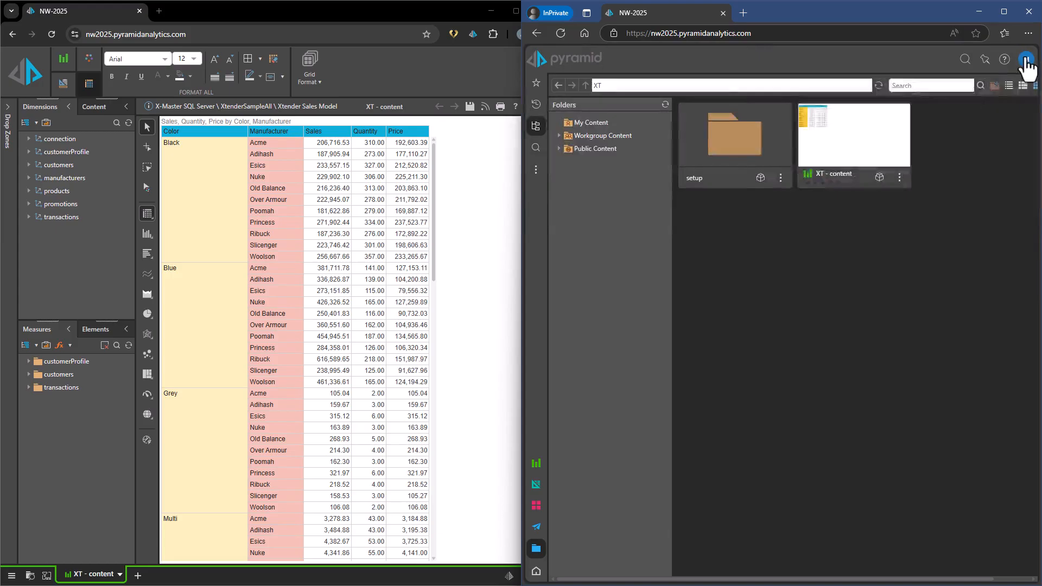
Switch to the InPrivate Edge session, check the signed-in user's tenant details and open the XT - content report.
{"action": "left_click", "coordinate": [1026, 59]}
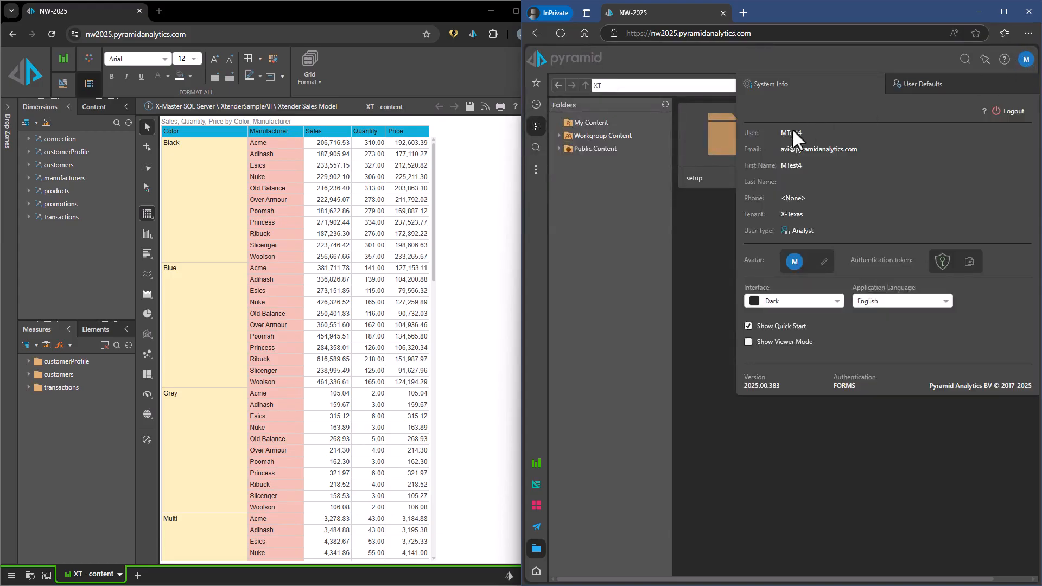
{"action": "left_click", "coordinate": [671, 272]}
{"action": "left_click", "coordinate": [844, 154]}
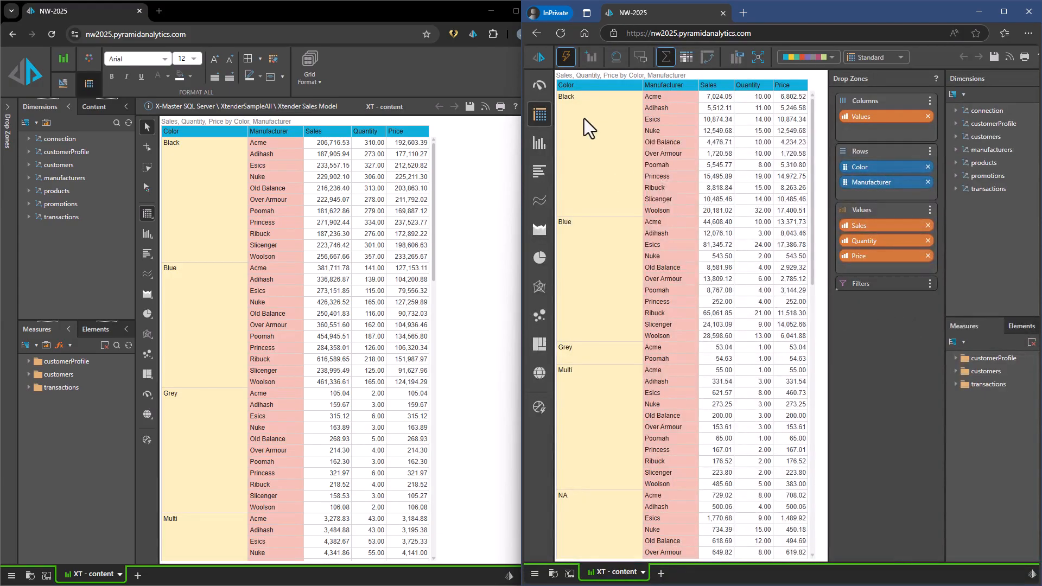
Swap the Color hierarchy in the XT - content grid for State from the customers table.
{"action": "right_click", "coordinate": [584, 118]}
{"action": "mouse_move", "coordinate": [603, 144]}
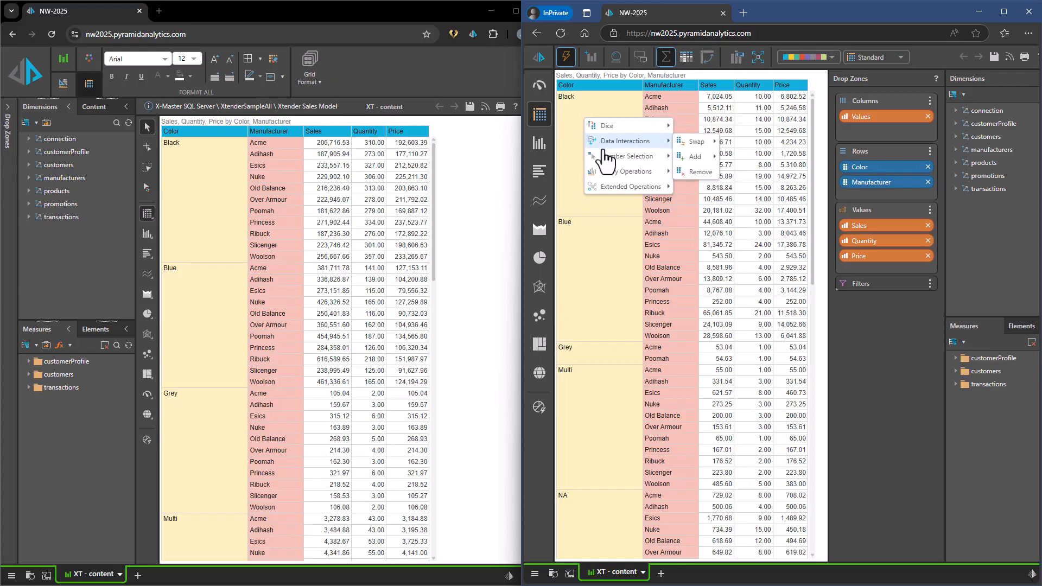
{"action": "mouse_move", "coordinate": [697, 142]}
{"action": "mouse_move", "coordinate": [765, 173]}
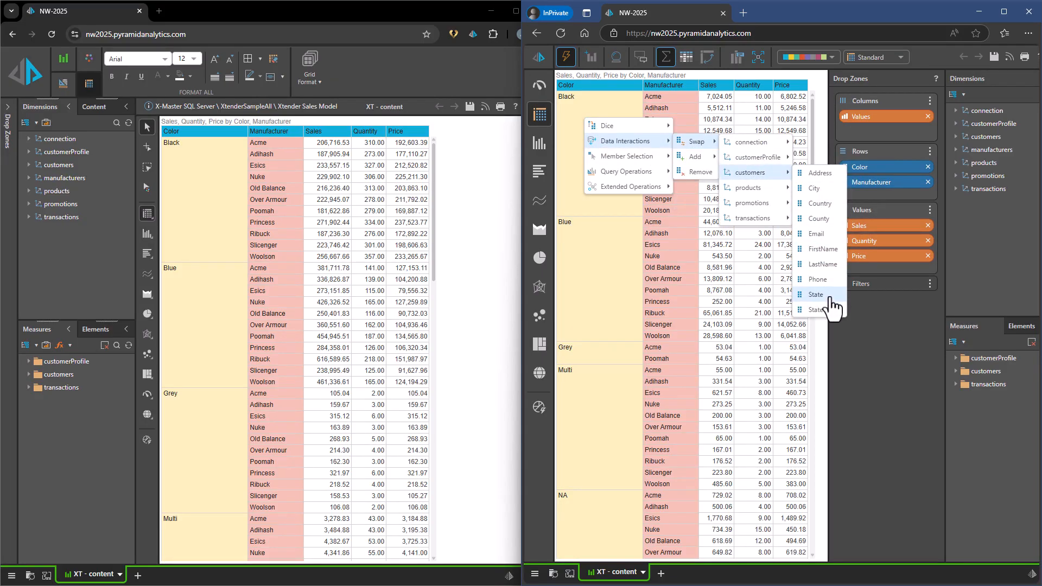
{"action": "left_click", "coordinate": [816, 294]}
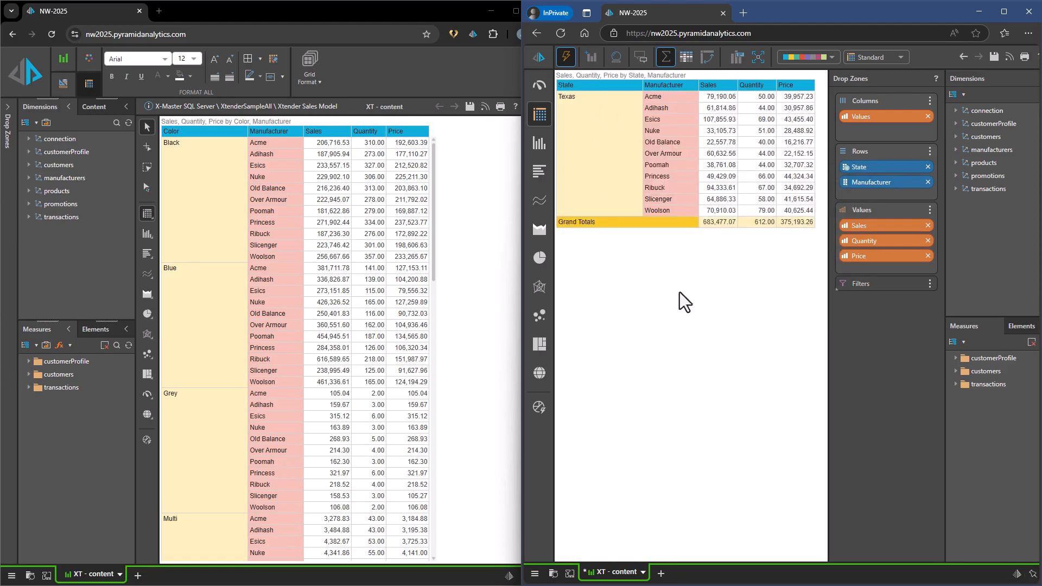